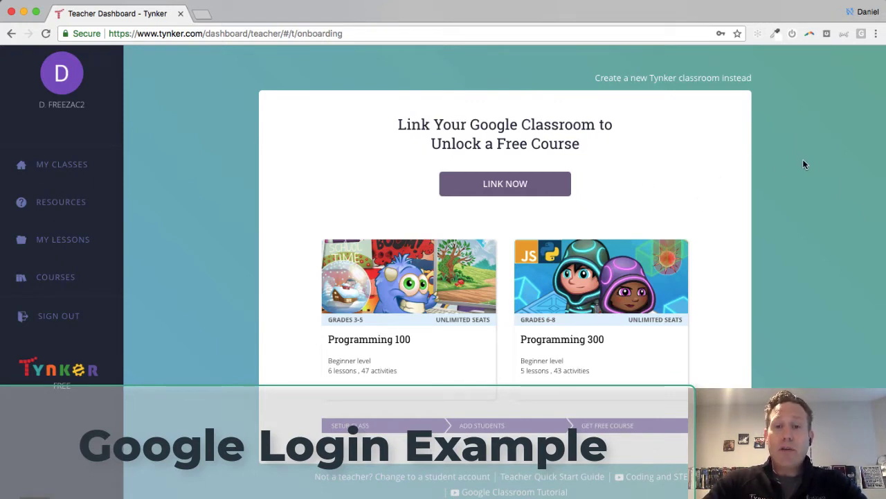
# Step: Create a new Tynker classroom (not linked to Google) at 4th Grade level and finish setup
pyautogui.click(676, 79)
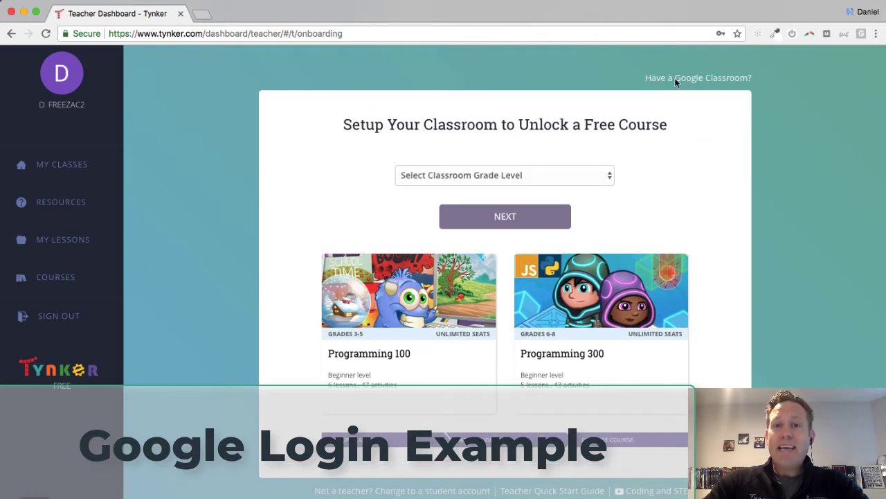
pyautogui.click(556, 177)
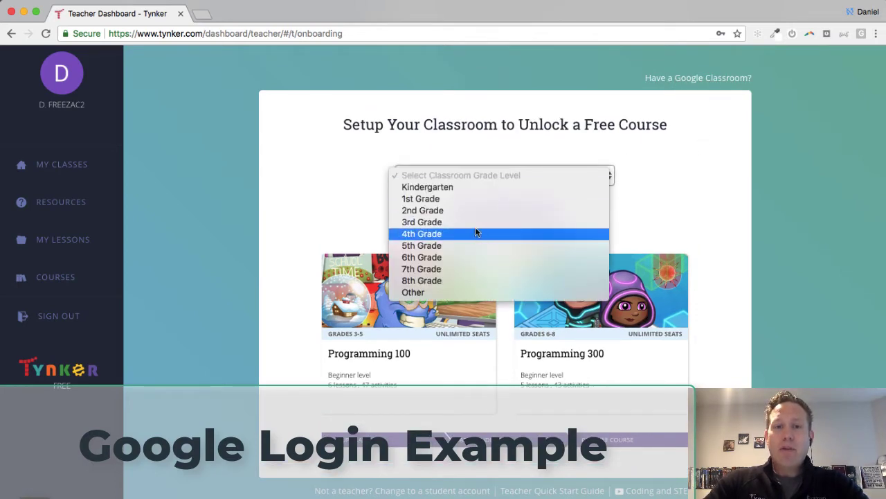
pyautogui.click(474, 232)
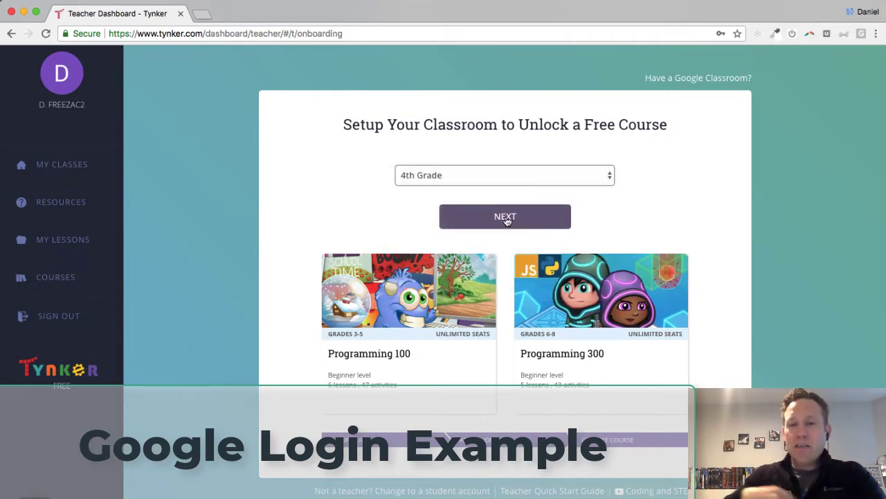
pyautogui.click(505, 218)
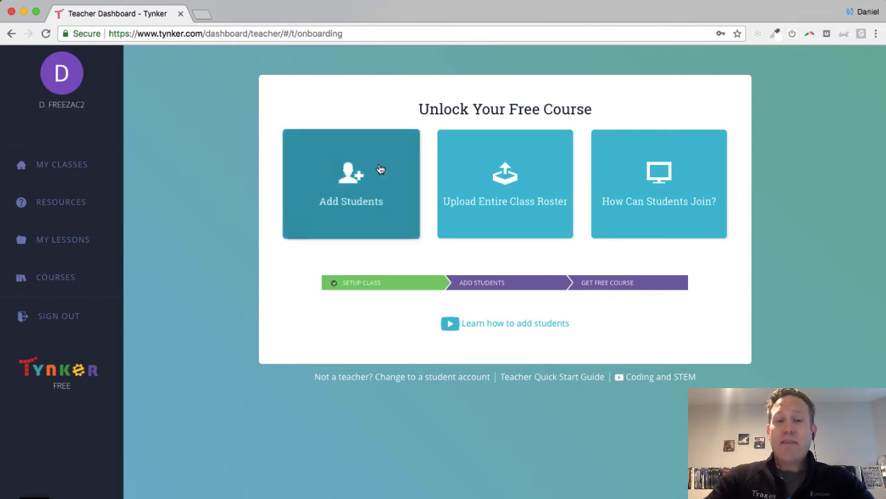
# Step: Bring up the 'How Can Students Join?' instructions showing the class code
pyautogui.click(663, 201)
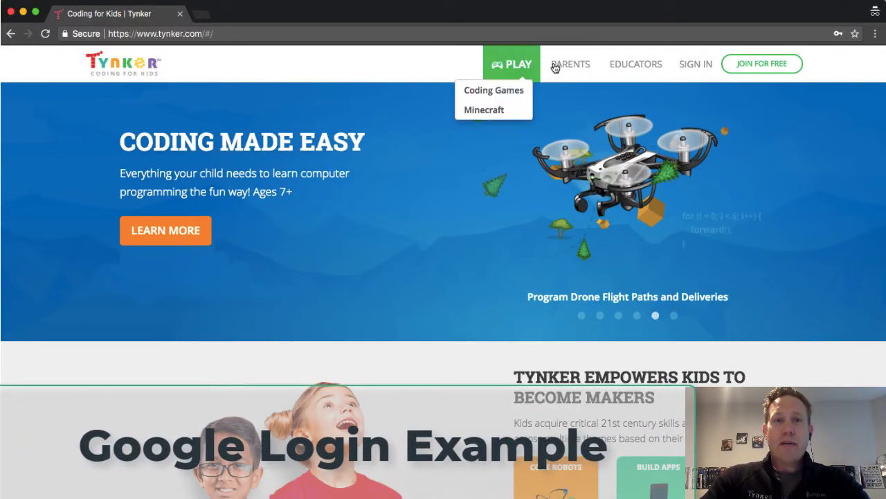
# Step: Start a student sign-in on Tynker using a Google account
pyautogui.click(696, 64)
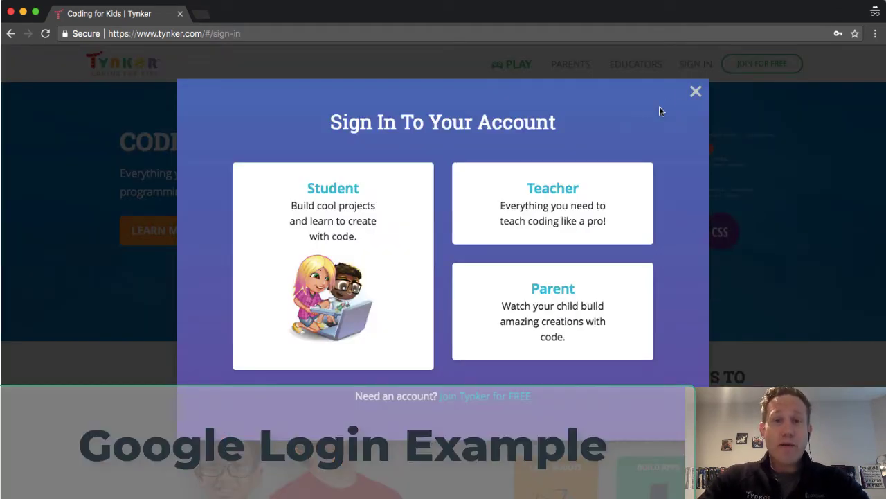
pyautogui.click(337, 187)
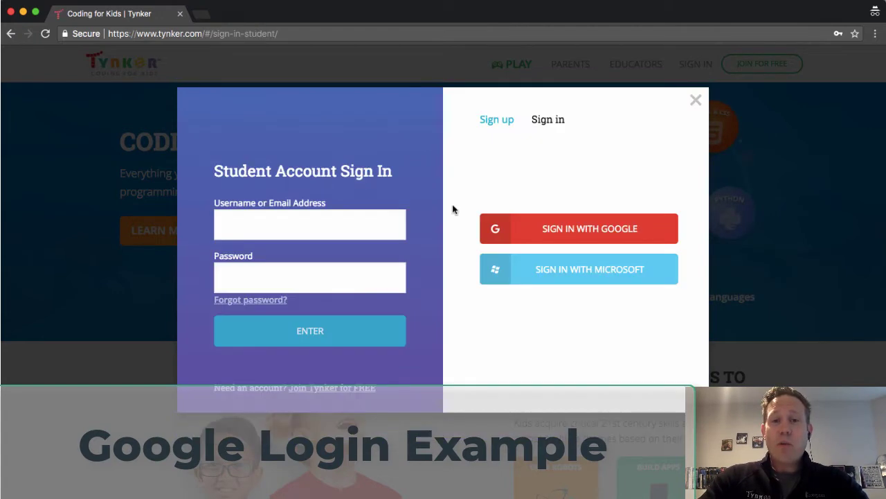
pyautogui.click(577, 233)
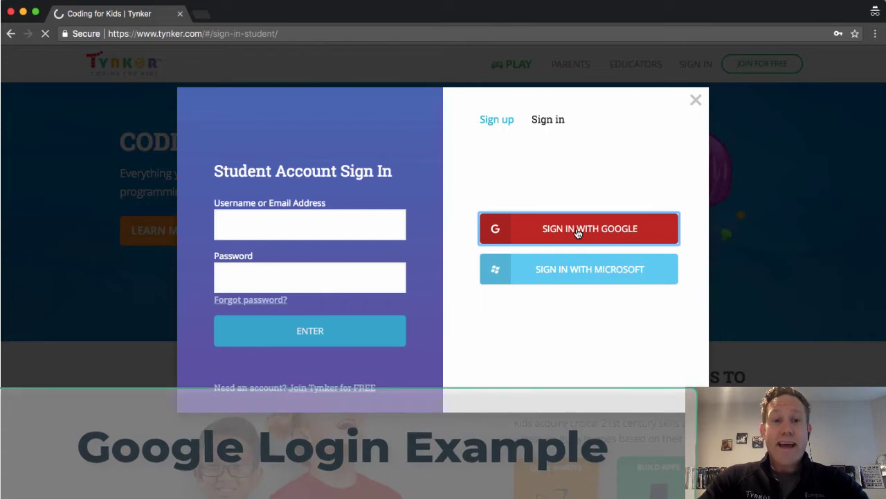
# Step: Choose the demo student's Google account and paste the teacher's class code to join the class
pyautogui.scroll(-5, 437, 352)
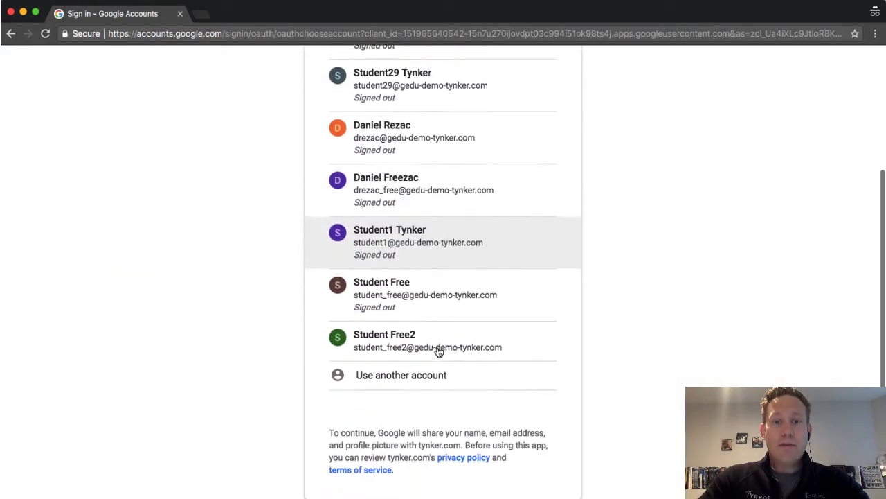
pyautogui.click(418, 351)
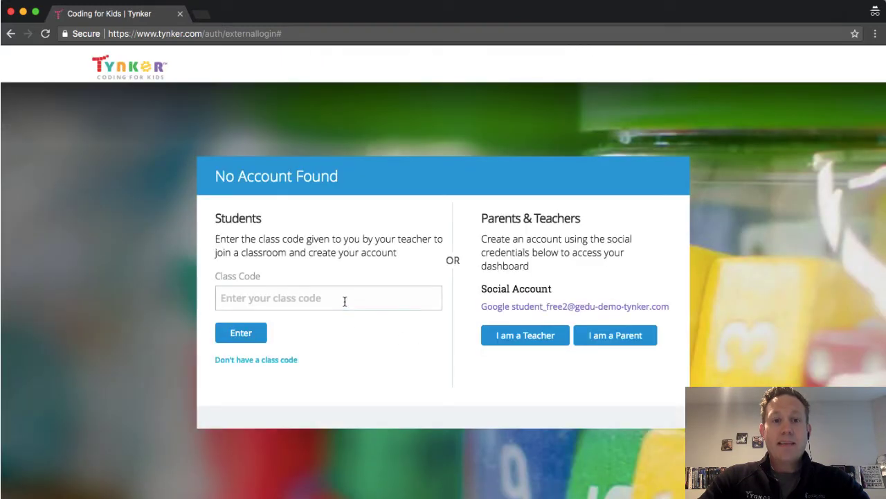
pyautogui.click(344, 300)
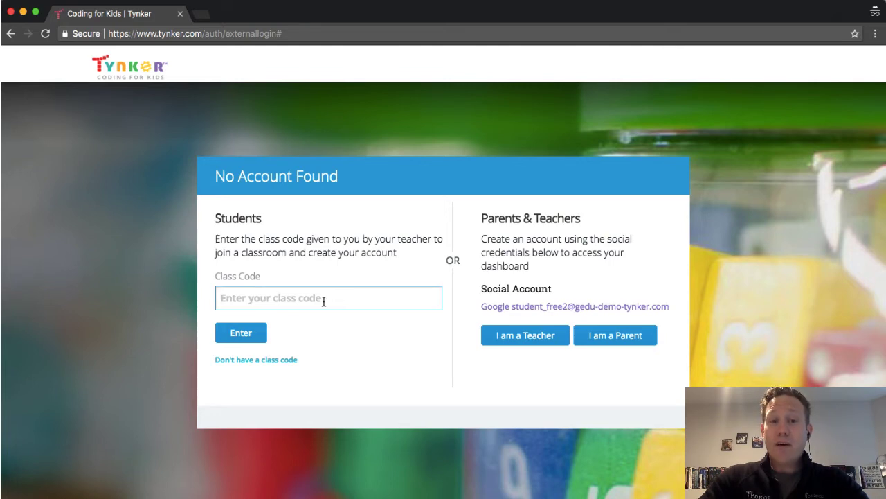
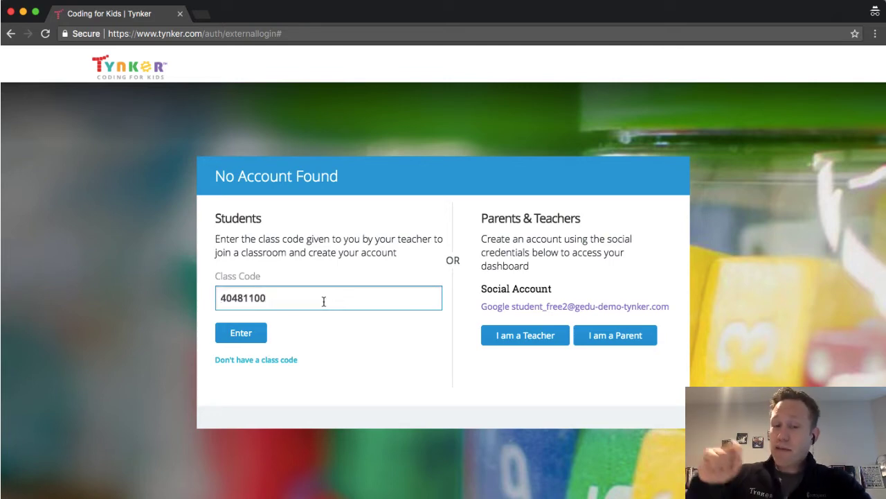
pyautogui.click(243, 334)
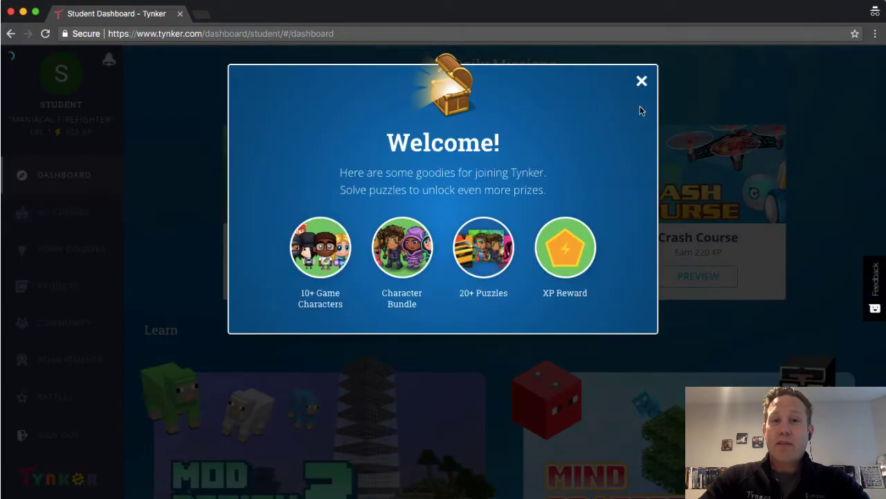
# Step: Dismiss the welcome popup and view the student's My Classes list
pyautogui.click(641, 81)
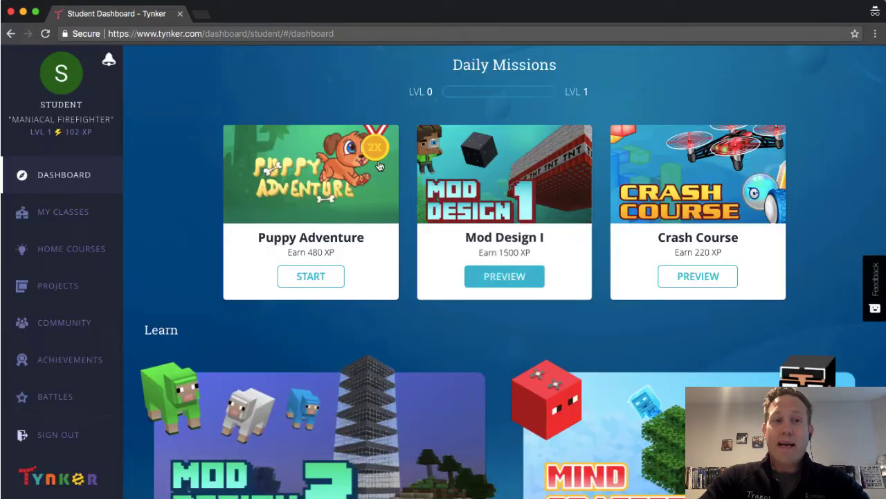
pyautogui.click(64, 216)
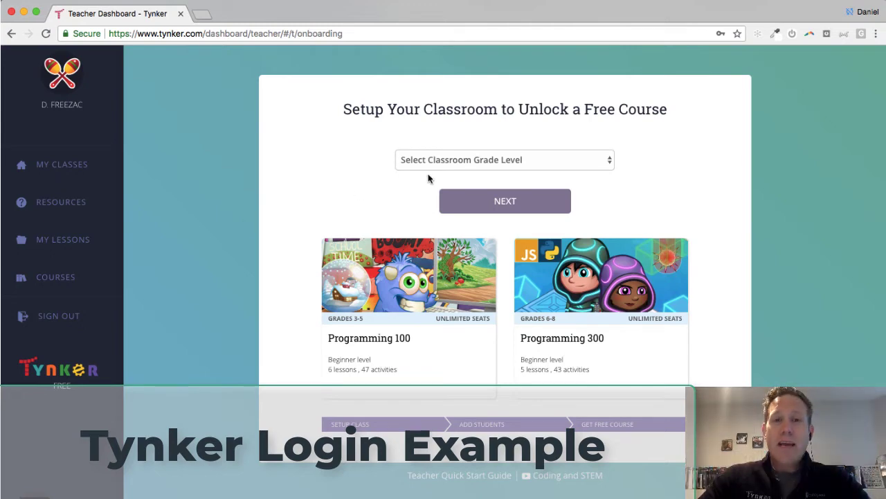
# Step: Set the second classroom to 4th Grade, then copy the class code from its join instructions
pyautogui.click(486, 159)
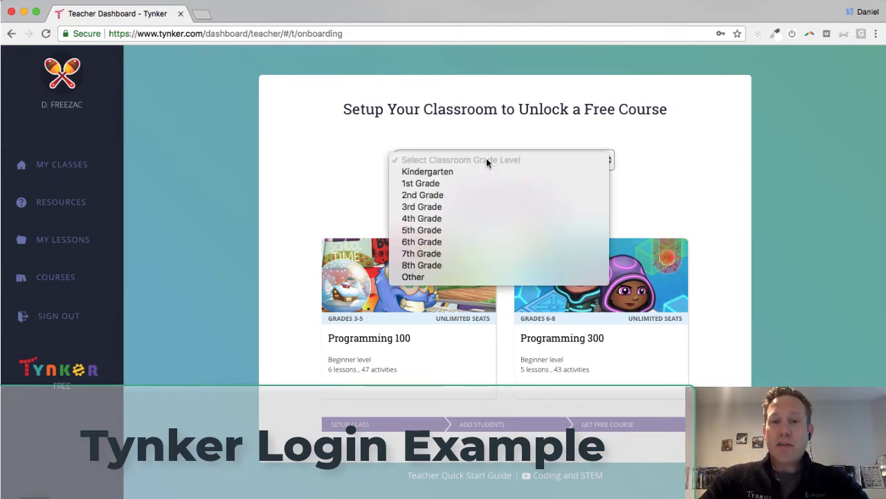
pyautogui.click(462, 217)
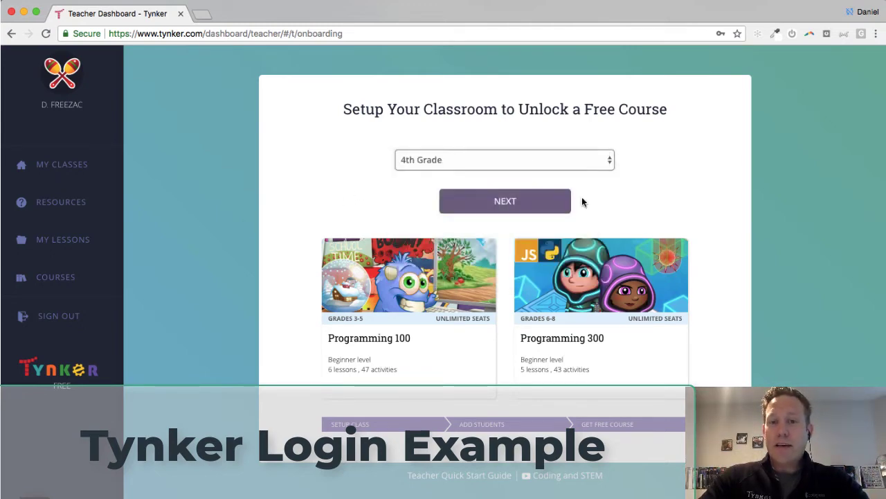
pyautogui.click(514, 203)
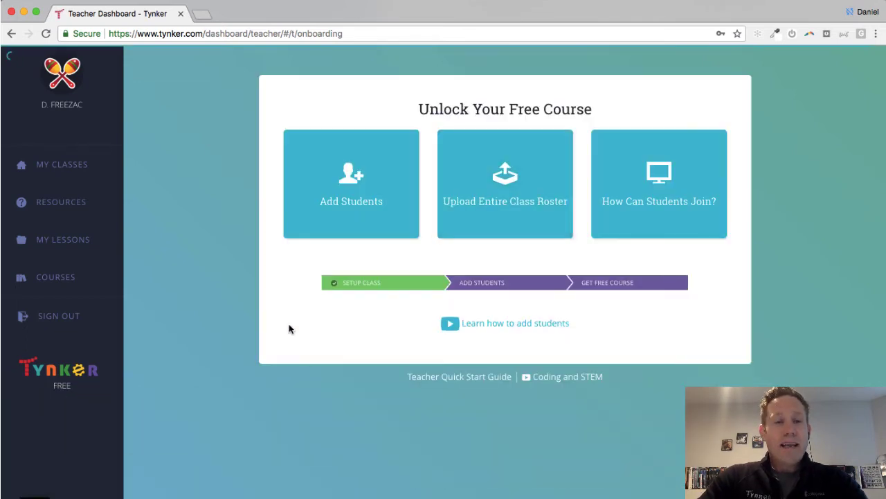
pyautogui.click(649, 191)
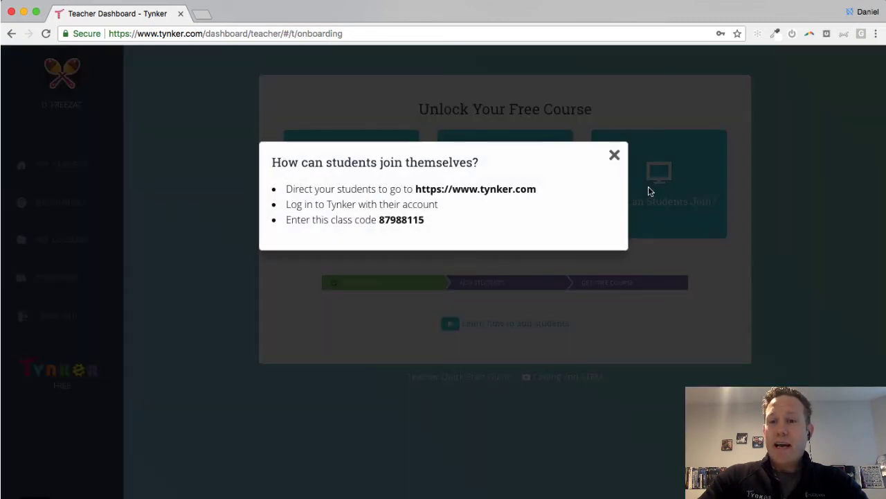
pyautogui.doubleClick(413, 219)
pyautogui.press('super+c')
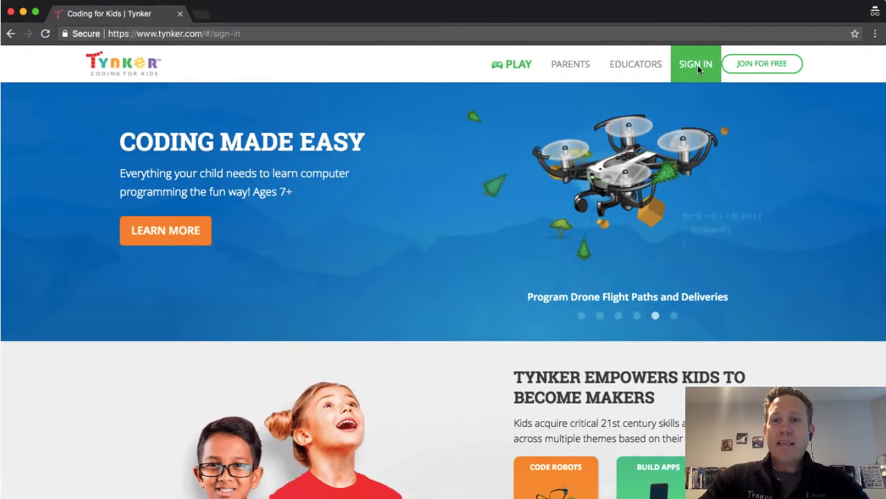
# Step: Sign in to Tynker as a student using the browser's saved username and password
pyautogui.click(697, 64)
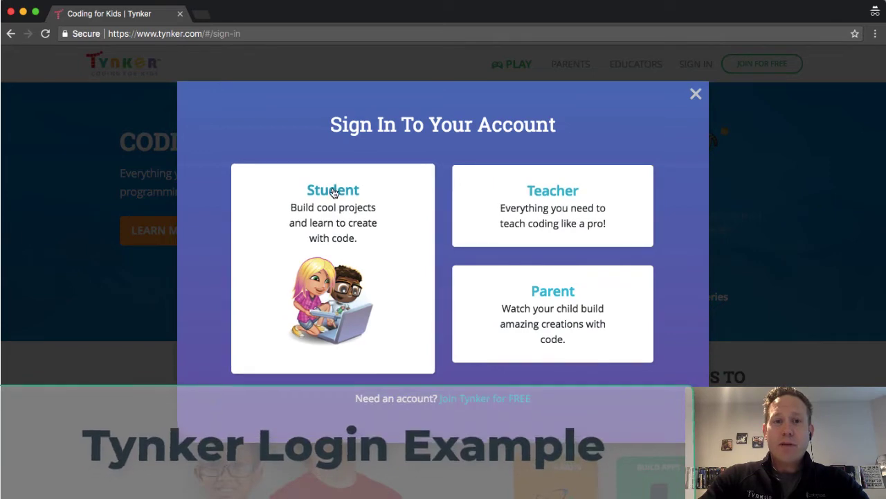
pyautogui.click(335, 192)
pyautogui.click(287, 223)
pyautogui.write('cb')
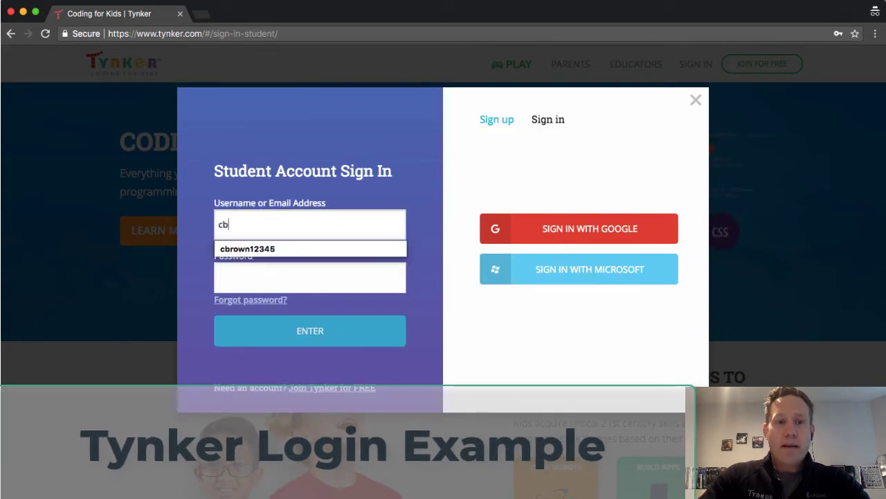
pyautogui.press('Down')
pyautogui.press('Return')
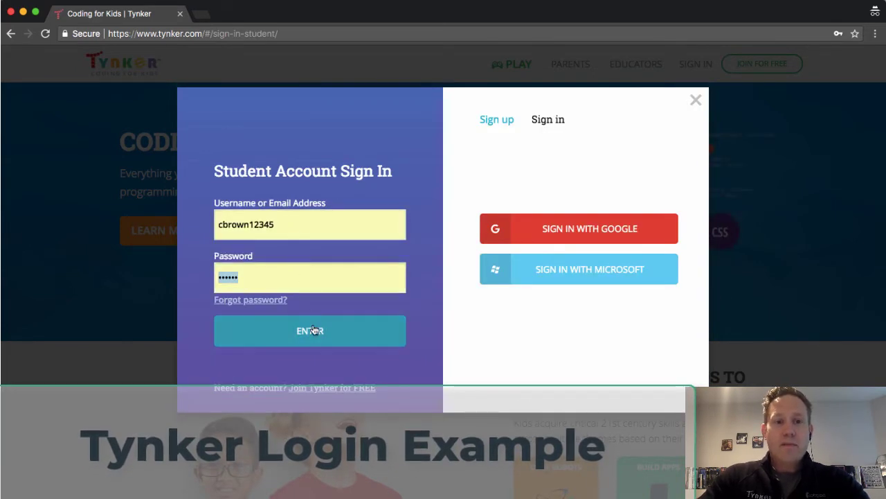
pyautogui.click(311, 329)
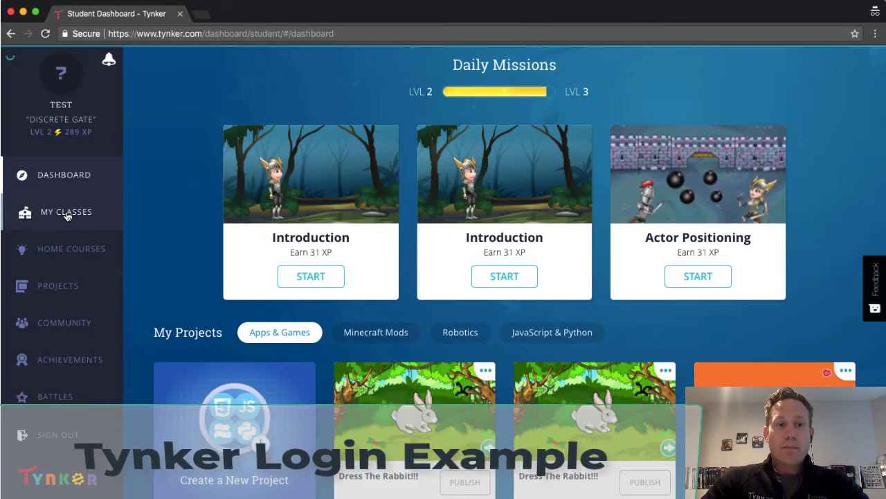
# Step: Join the student to the second teacher's class by pasting the copied class code
pyautogui.click(67, 213)
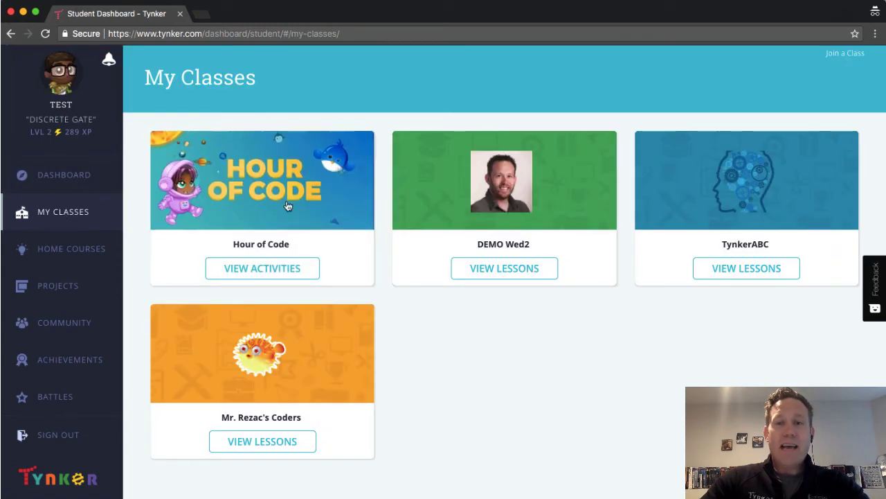
pyautogui.click(845, 54)
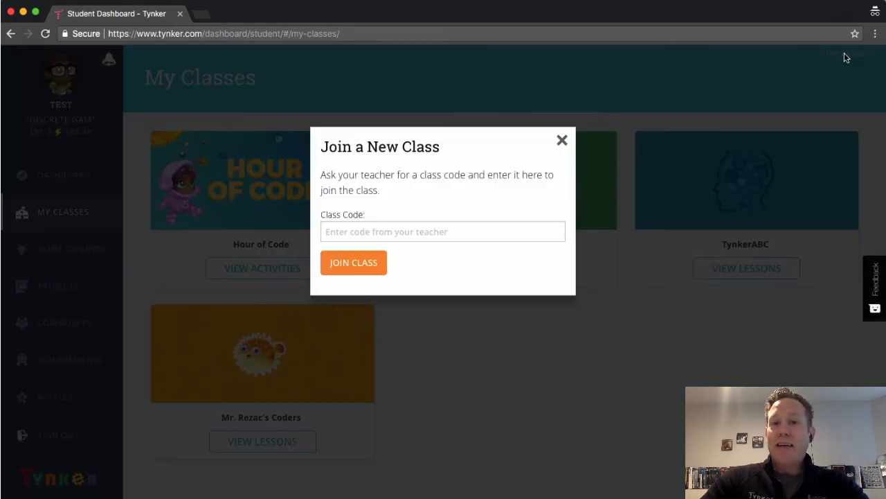
pyautogui.click(434, 232)
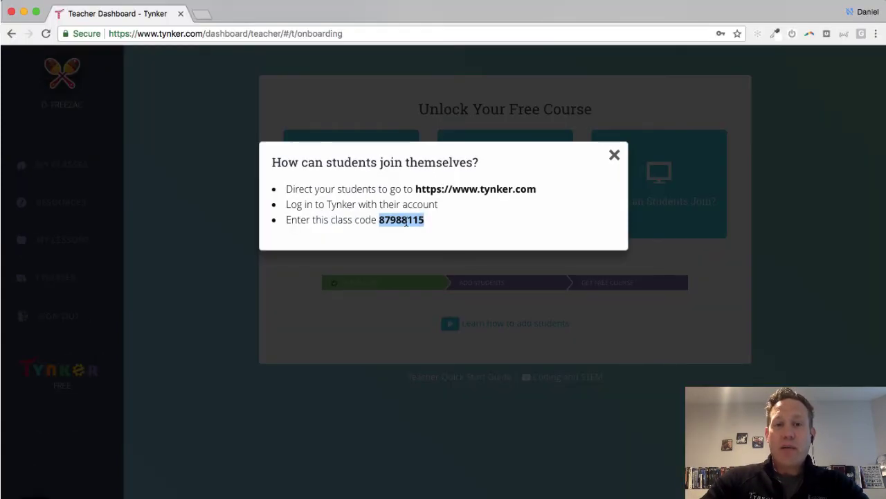
pyautogui.press('super+Tab')
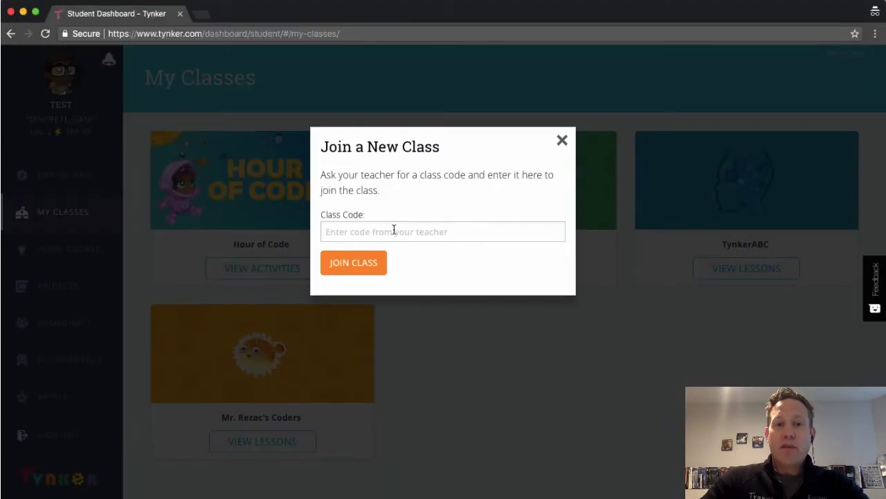
pyautogui.click(394, 231)
pyautogui.press('super+v')
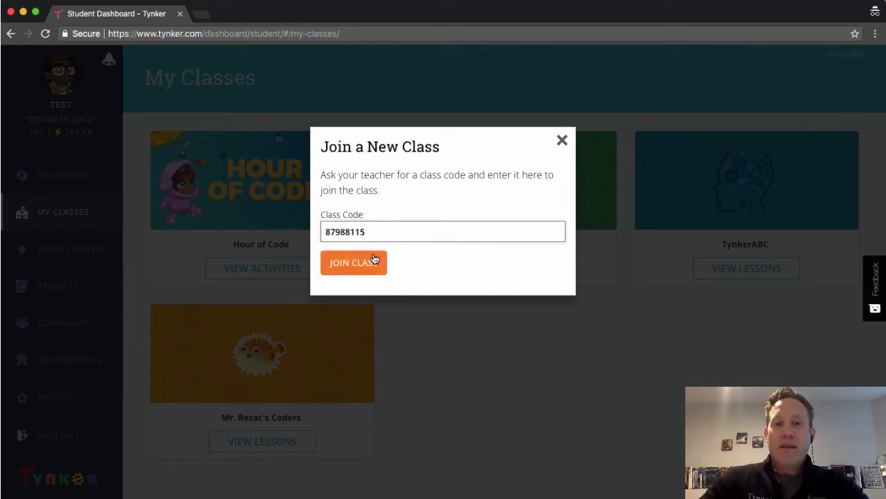
pyautogui.click(369, 261)
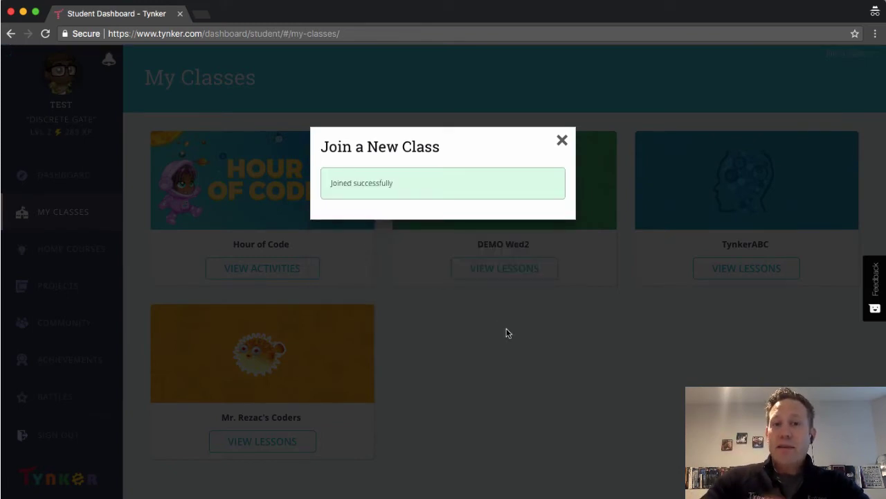
# Step: Dismiss the joined-successfully message and reload the class list page
pyautogui.click(561, 143)
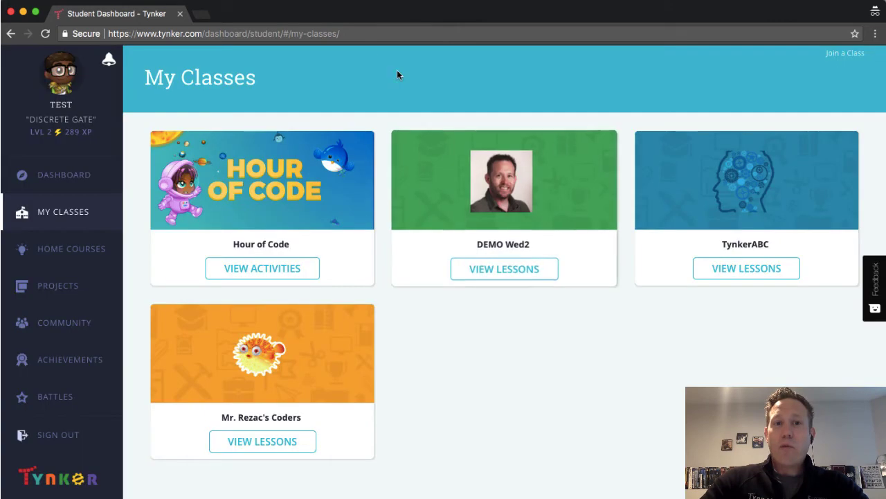
pyautogui.click(362, 32)
pyautogui.press('Return')
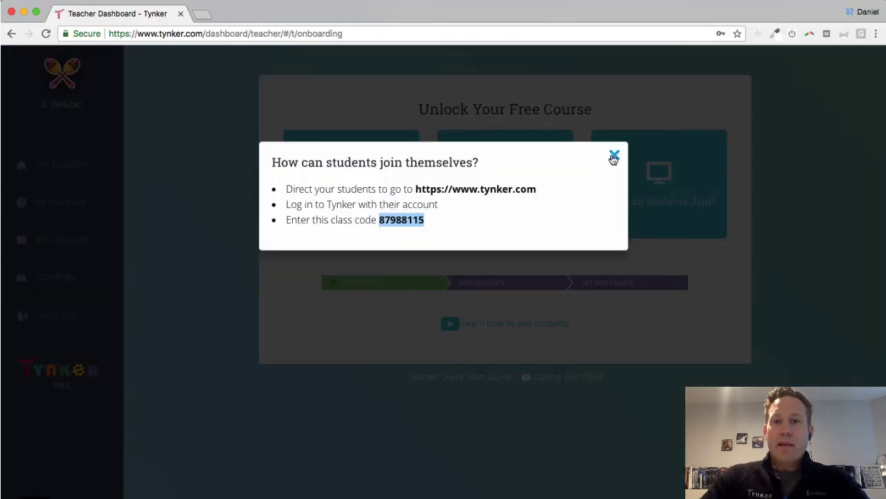
# Step: Close the join instructions and check the Lessons and Students tabs for the joined test student
pyautogui.click(614, 158)
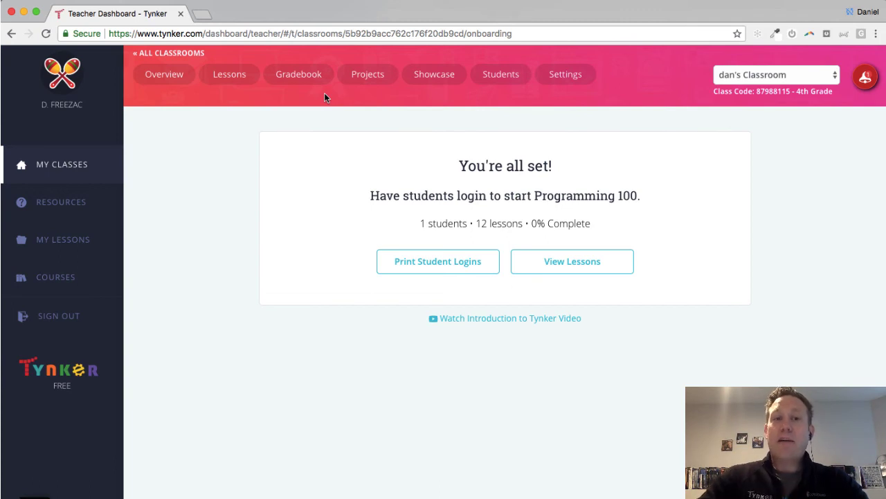
pyautogui.click(229, 77)
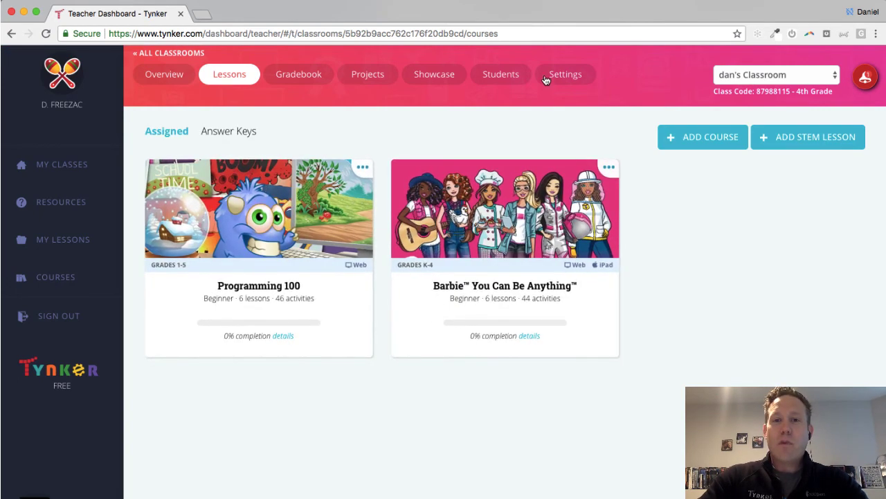
pyautogui.click(502, 75)
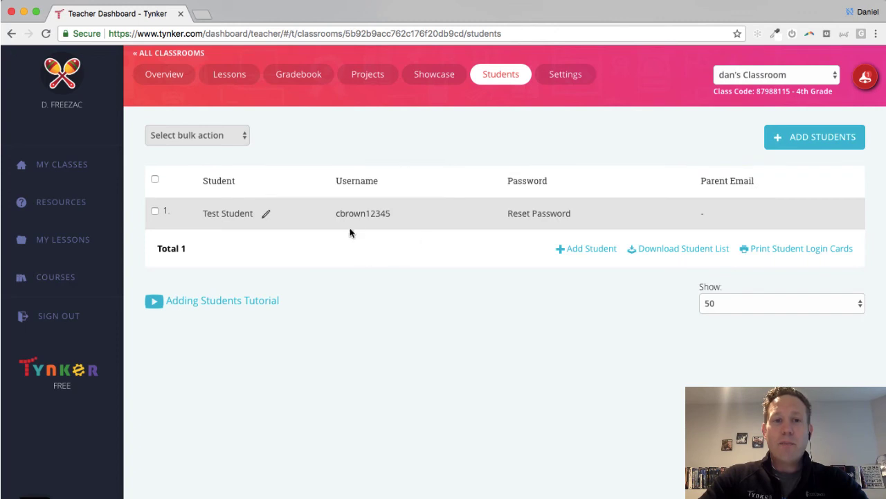